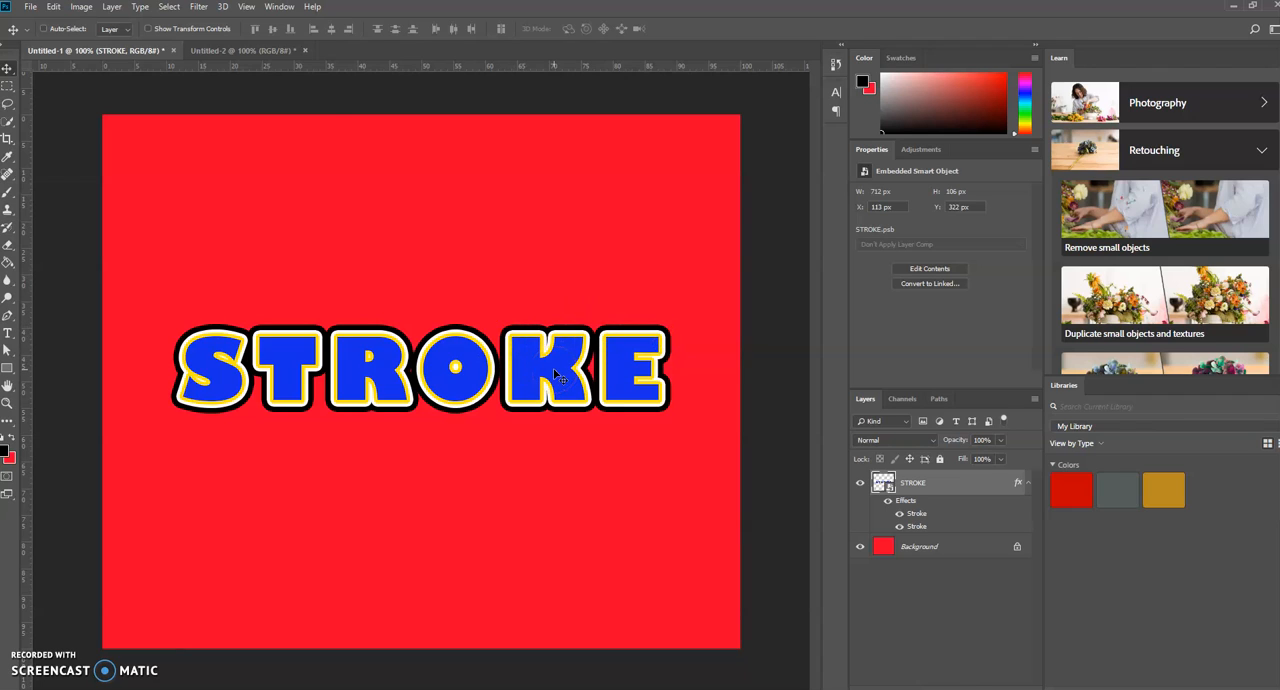
# - In the Untitled-2 document, fill the Background layer with the red background colour and add the text STROKE
pyautogui.click(243, 52)
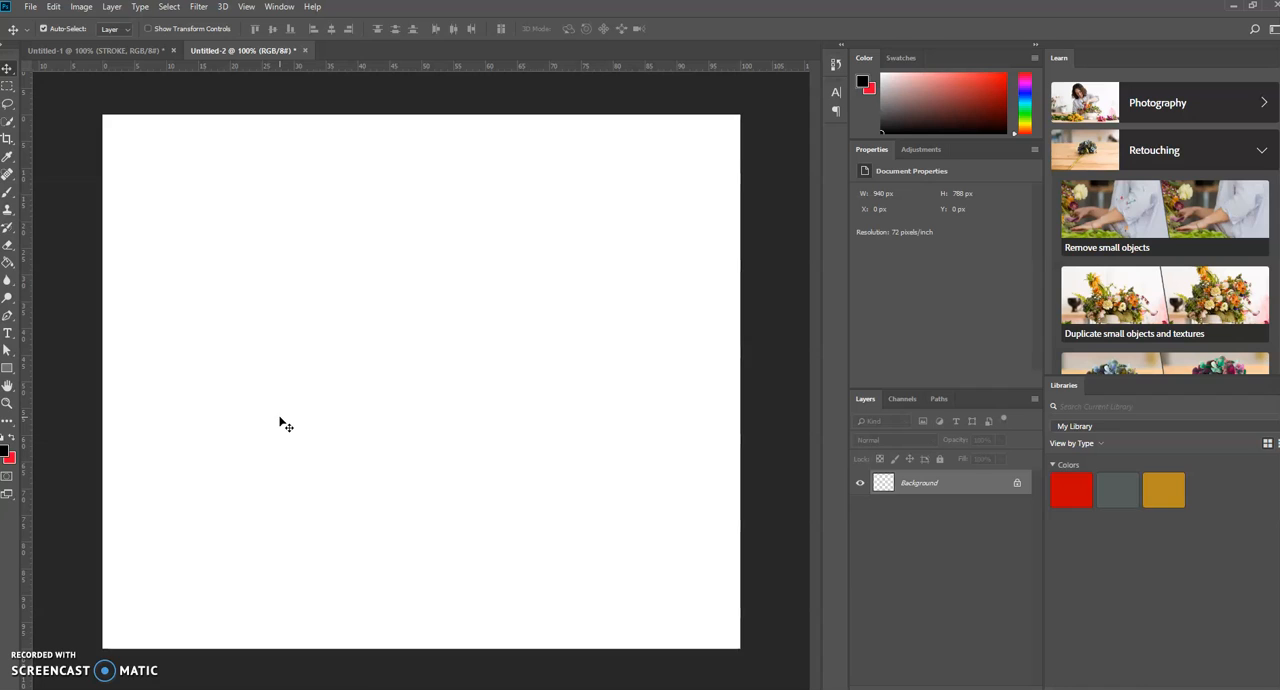
pyautogui.hotkey('ctrl', 'BackSpace')
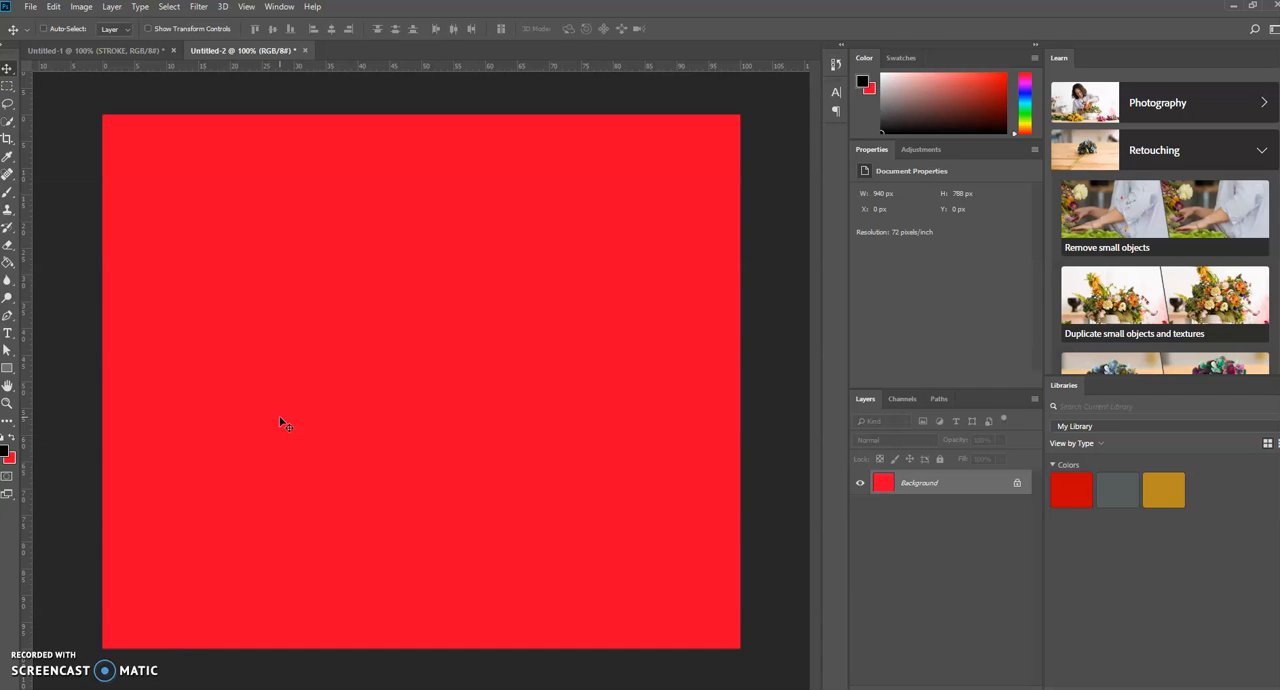
pyautogui.click(8, 337)
pyautogui.click(311, 329)
pyautogui.write('STROKE')
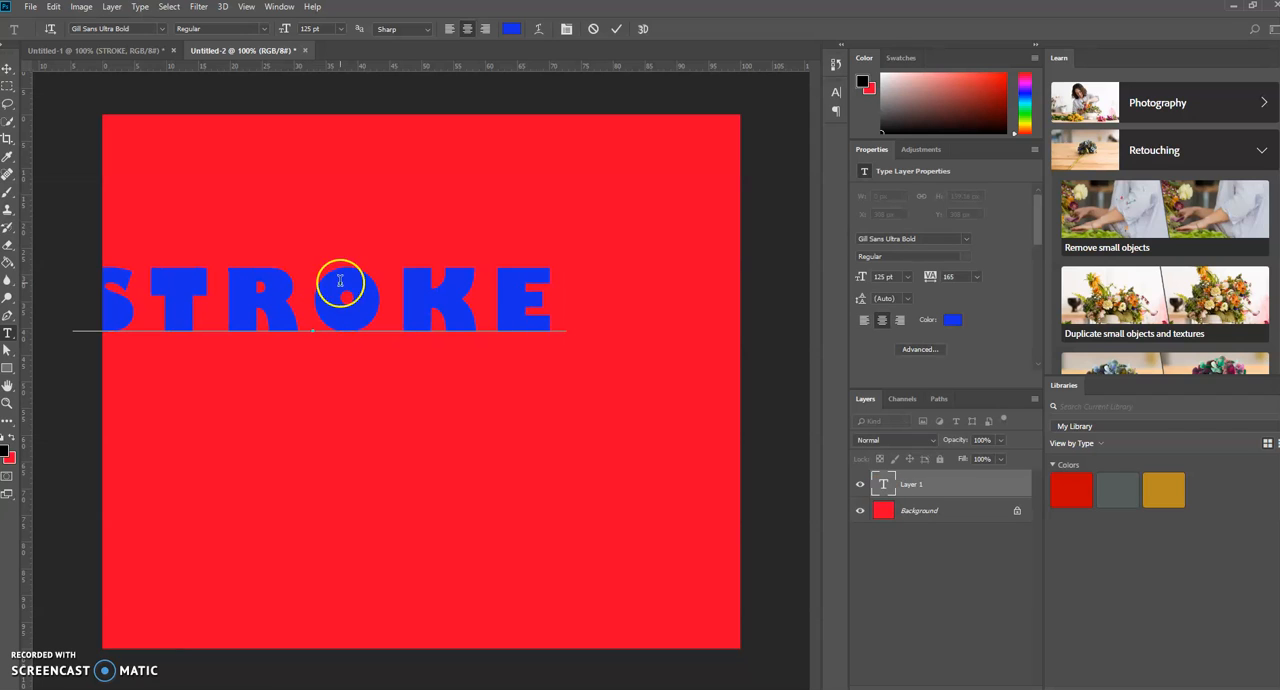
pyautogui.click(616, 29)
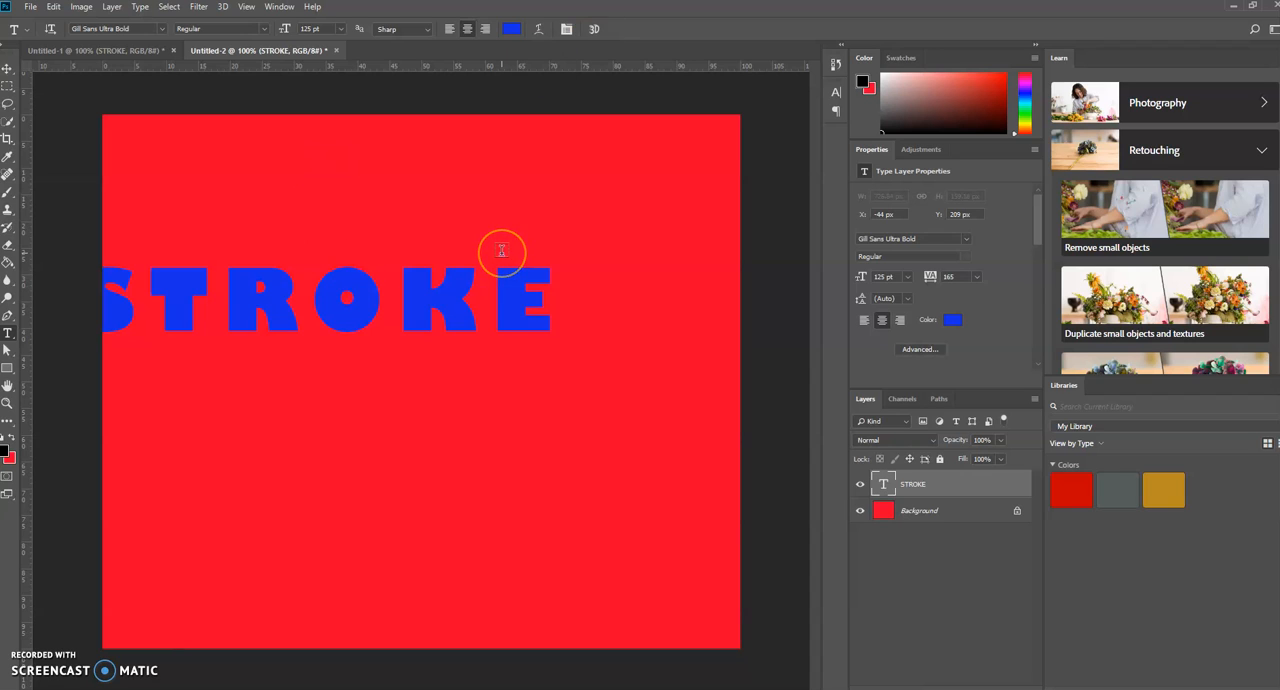
# - Centre the STROKE text vertically and horizontally on the whole canvas, leaving no selection active
pyautogui.hotkey('ctrl', 'a')
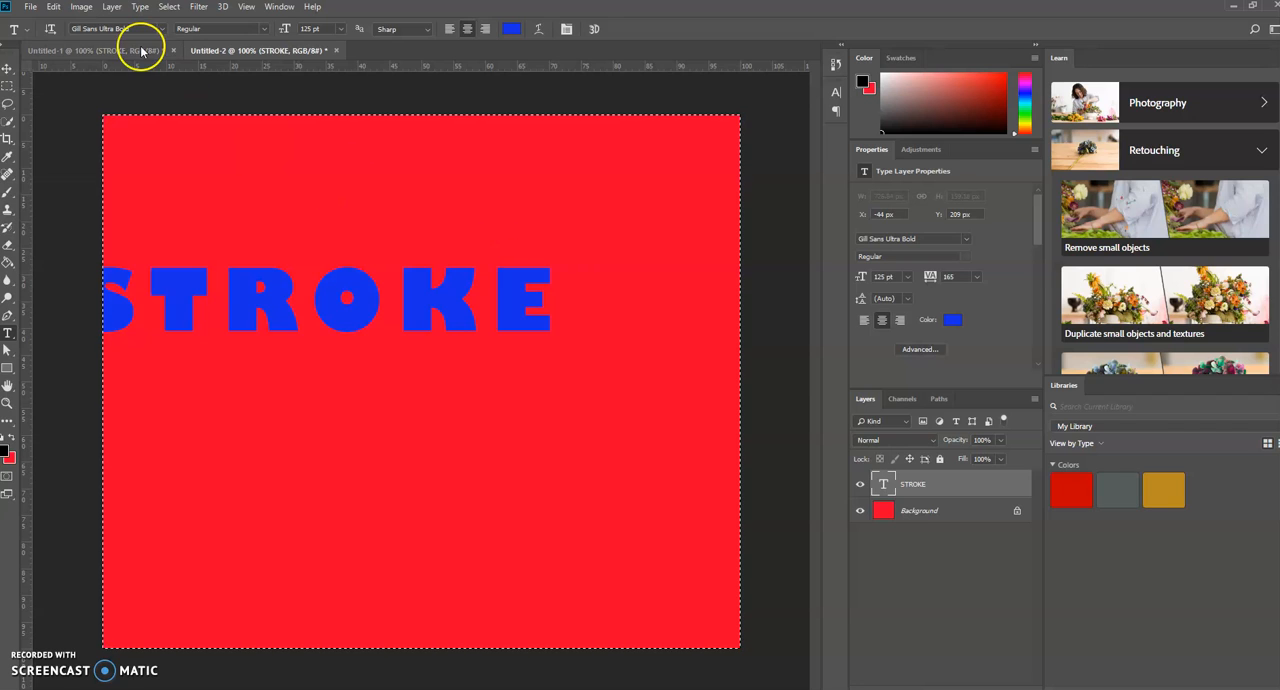
pyautogui.click(7, 68)
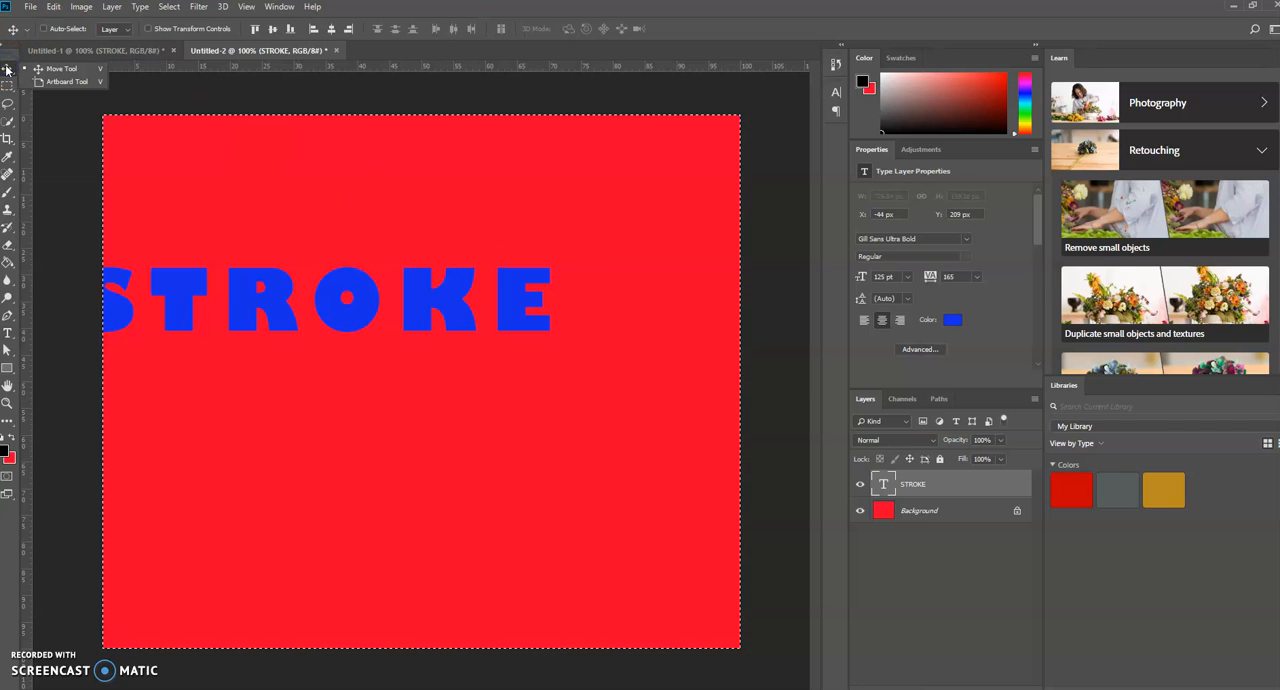
pyautogui.click(273, 28)
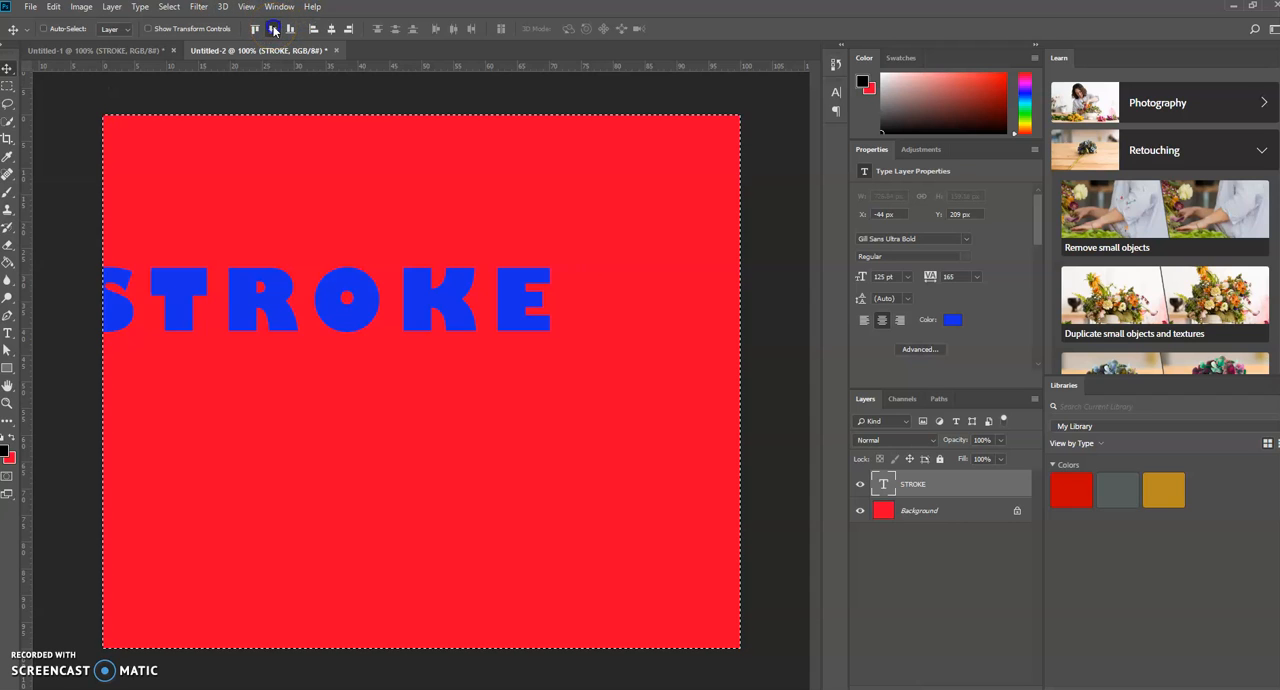
pyautogui.click(331, 28)
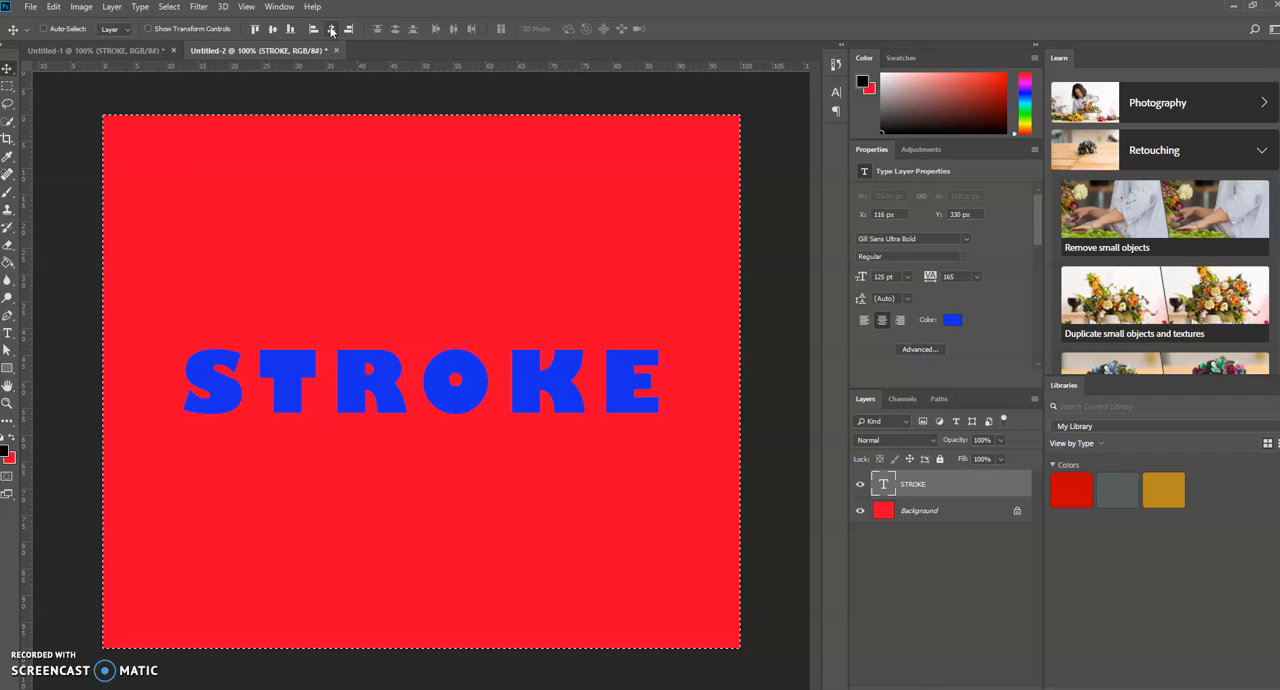
pyautogui.hotkey('ctrl', 'd')
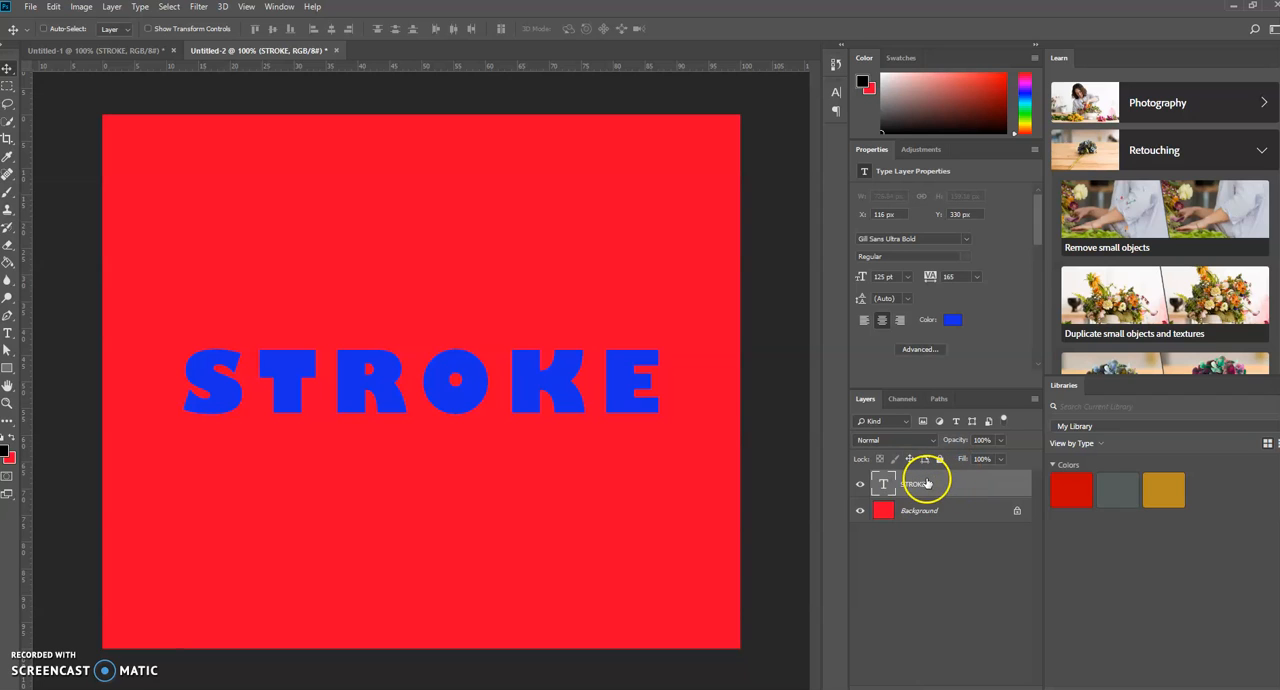
# - Add a Stroke effect to the STROKE text layer and set its colour to yellow (#ecfb03)
pyautogui.rightClick(986, 483)
pyautogui.doubleClick(986, 483)
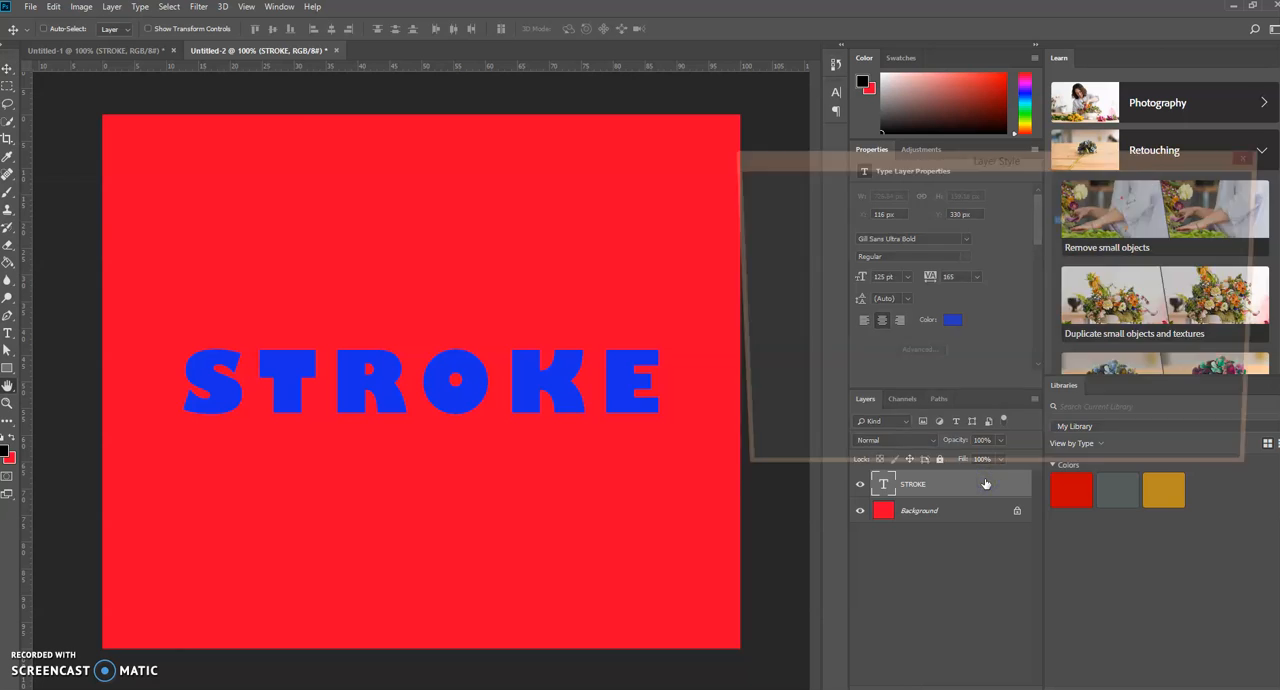
pyautogui.moveTo(928, 150); pyautogui.dragTo(845, 102)
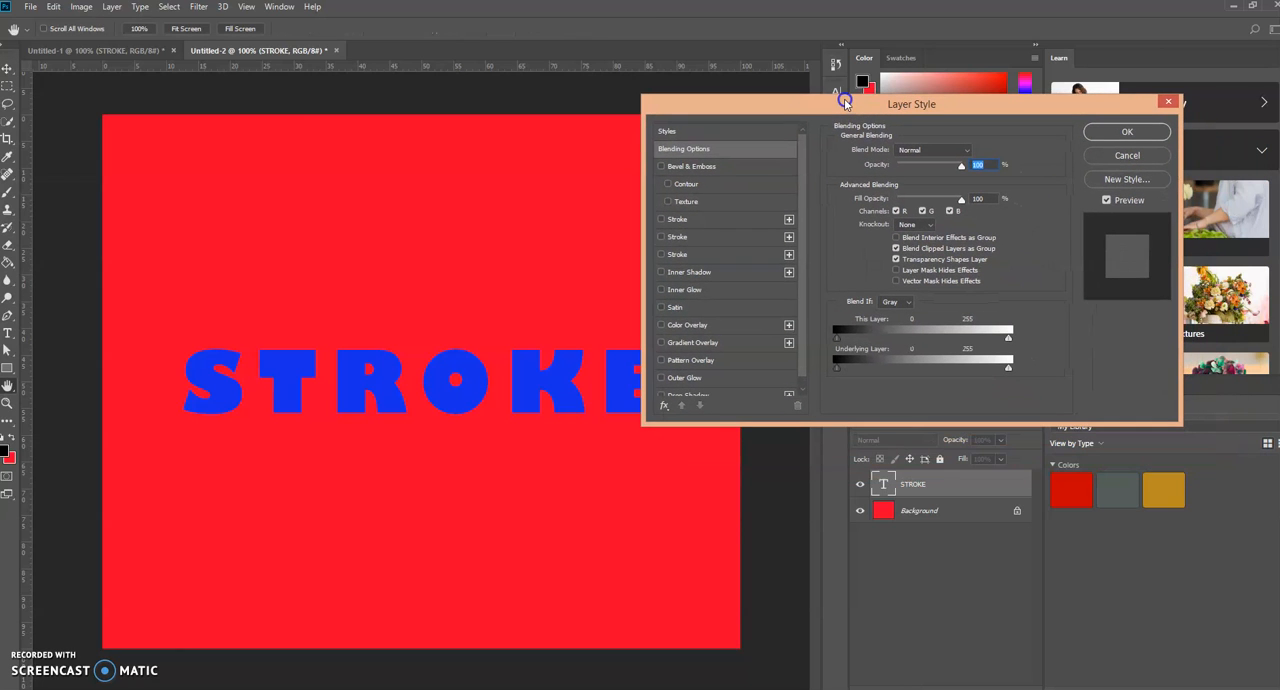
pyautogui.click(737, 219)
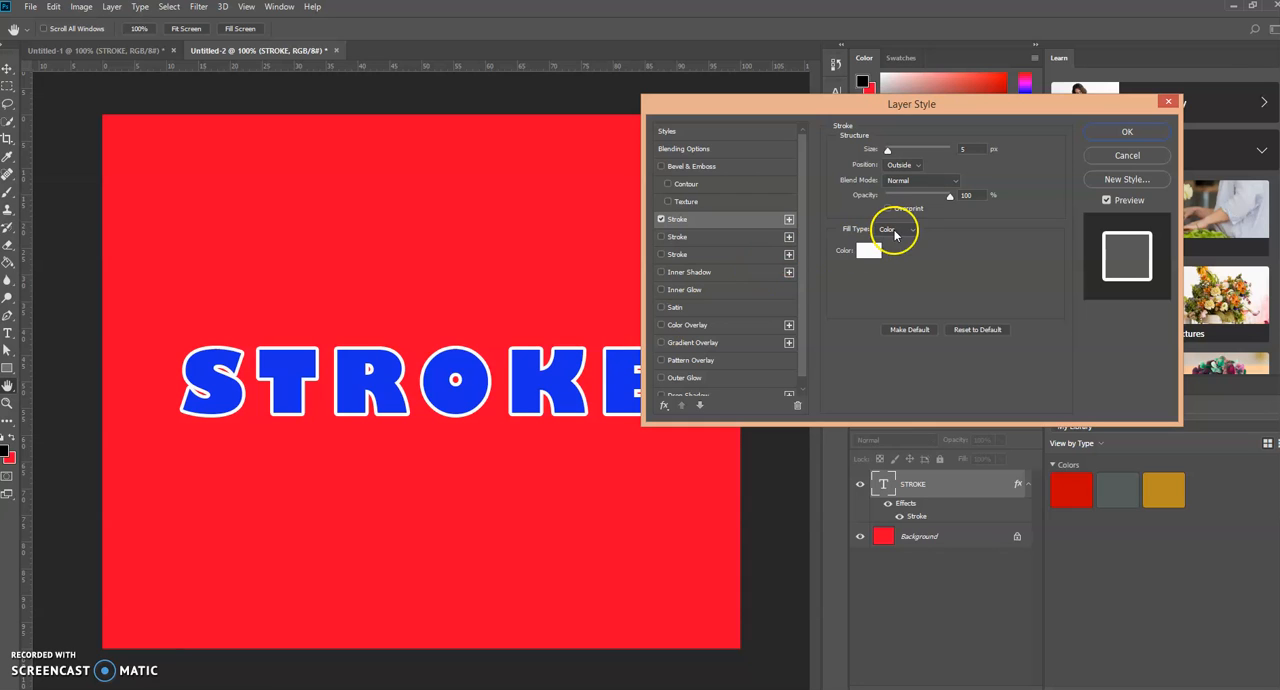
pyautogui.click(864, 253)
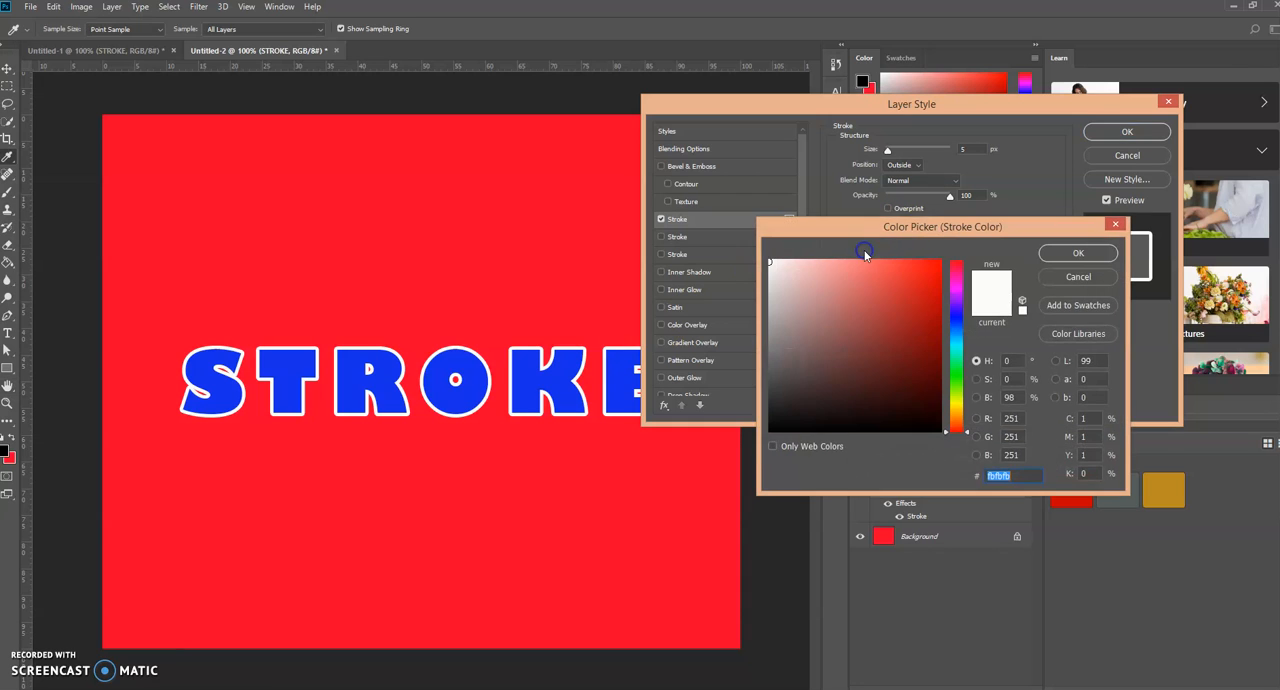
pyautogui.click(958, 401)
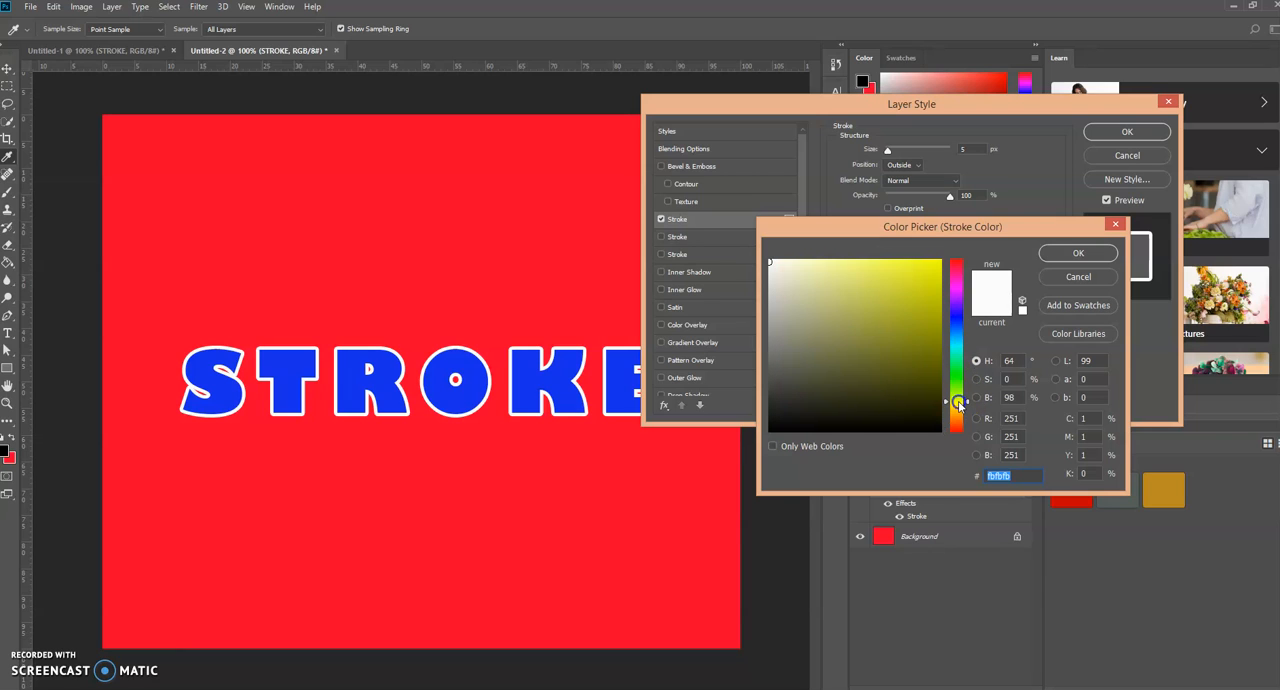
pyautogui.click(884, 263)
pyautogui.moveTo(884, 263); pyautogui.dragTo(939, 262)
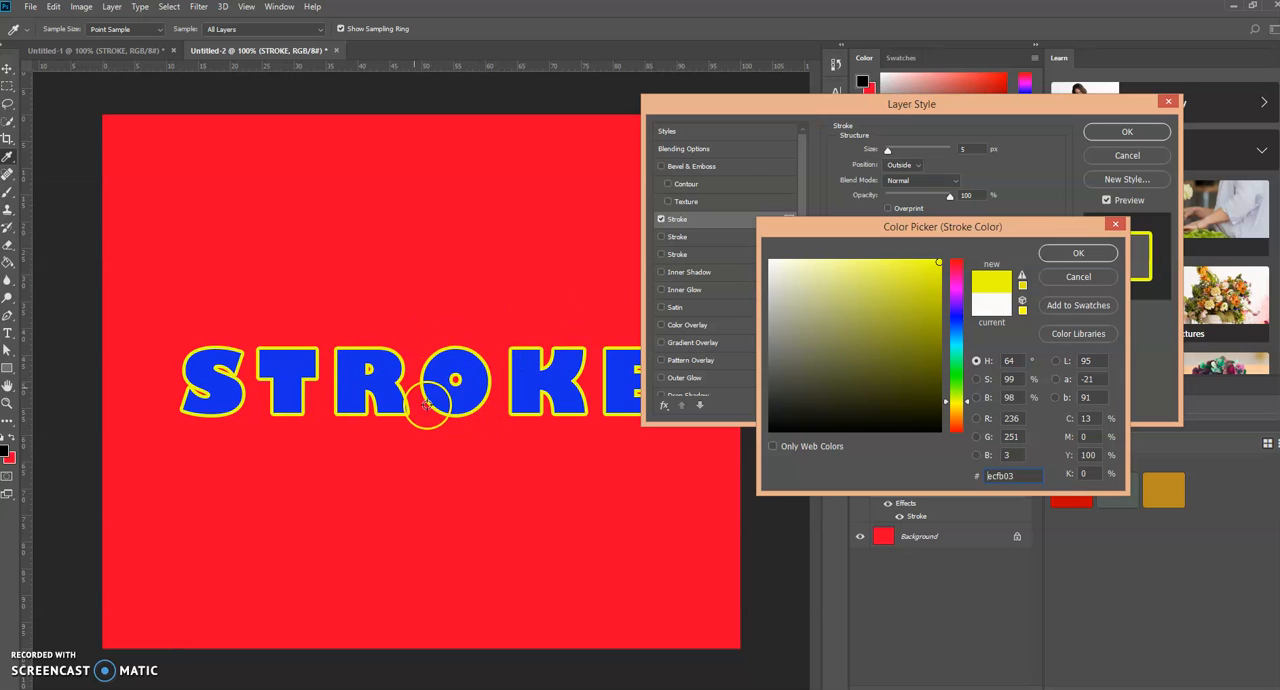
pyautogui.click(1062, 255)
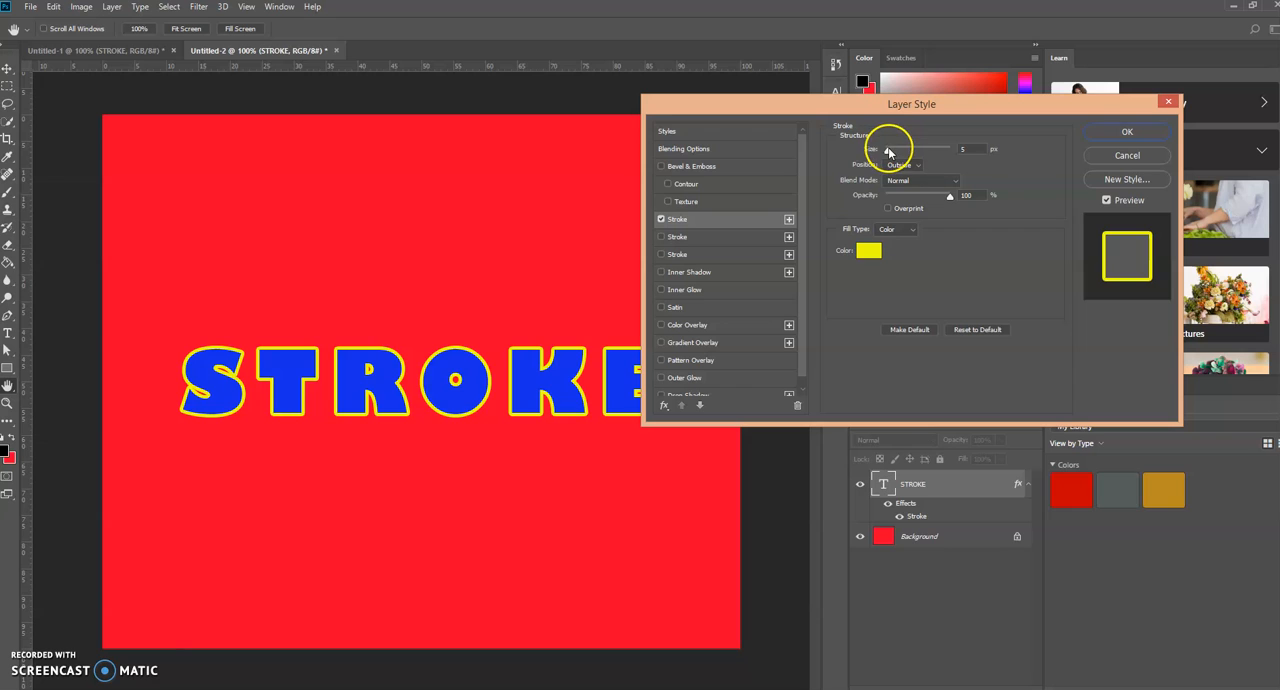
# - Set the yellow stroke's size to 7 px, keep the Color fill type, and apply the layer style
pyautogui.moveTo(886, 152); pyautogui.dragTo(891, 155)
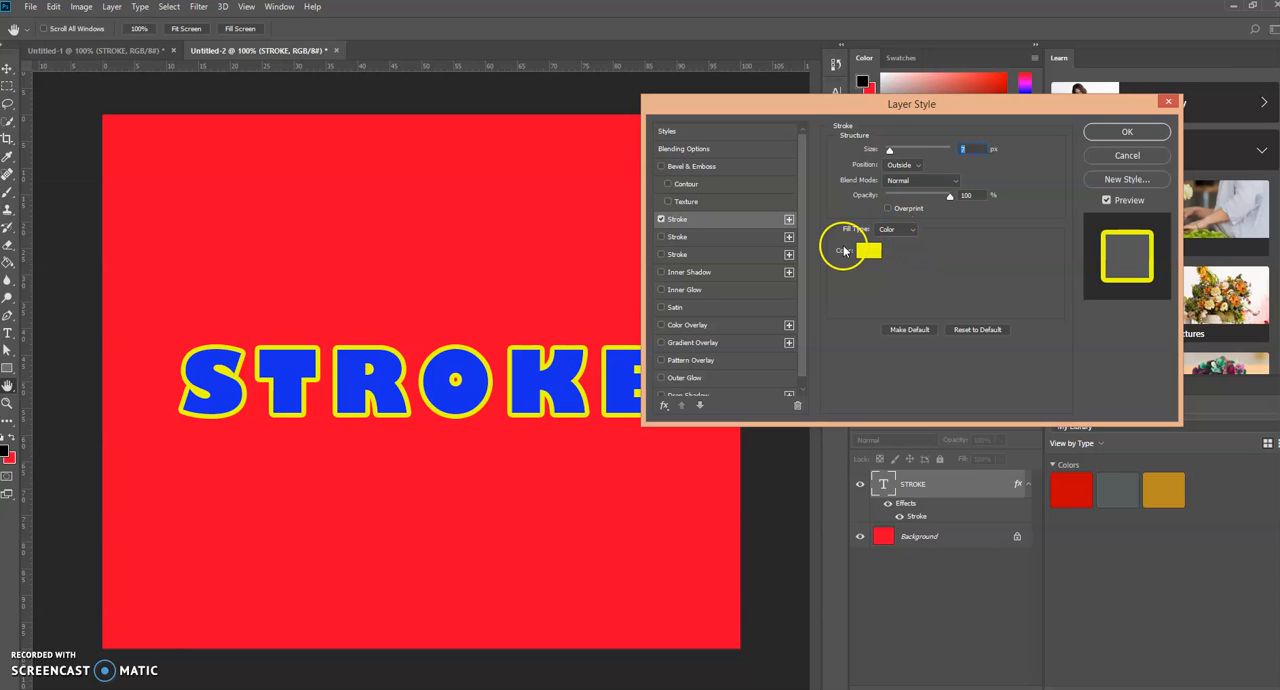
pyautogui.click(912, 229)
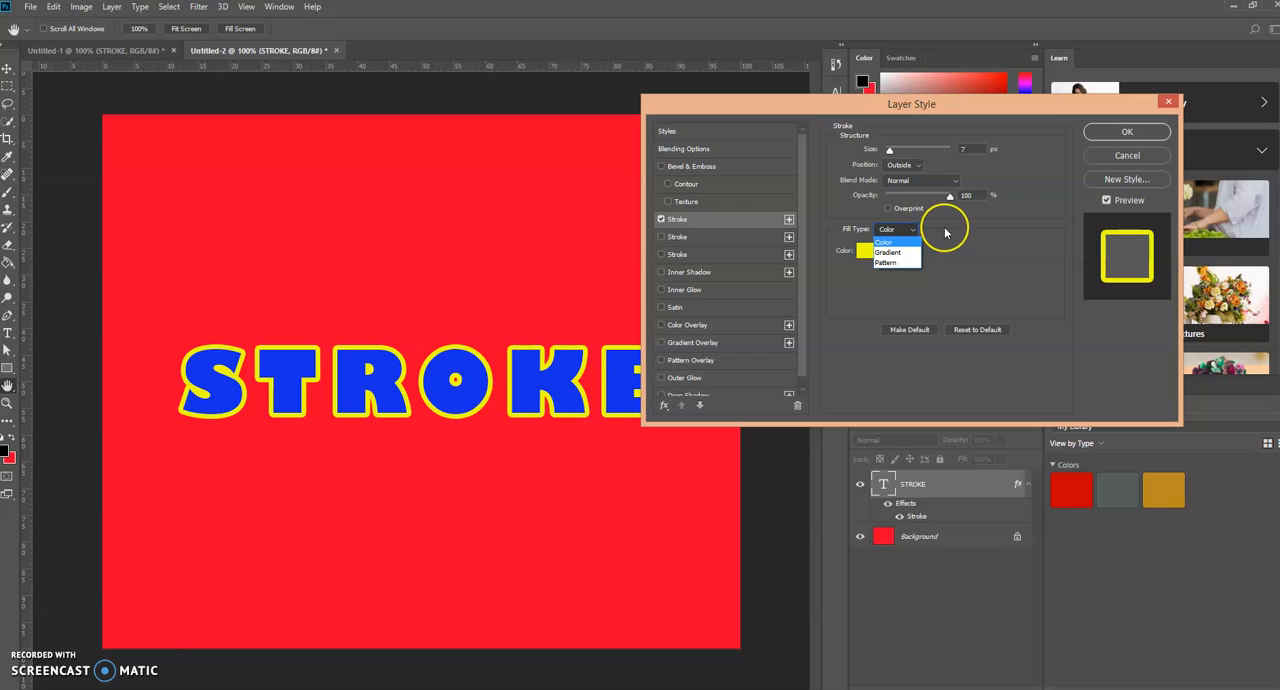
pyautogui.click(945, 231)
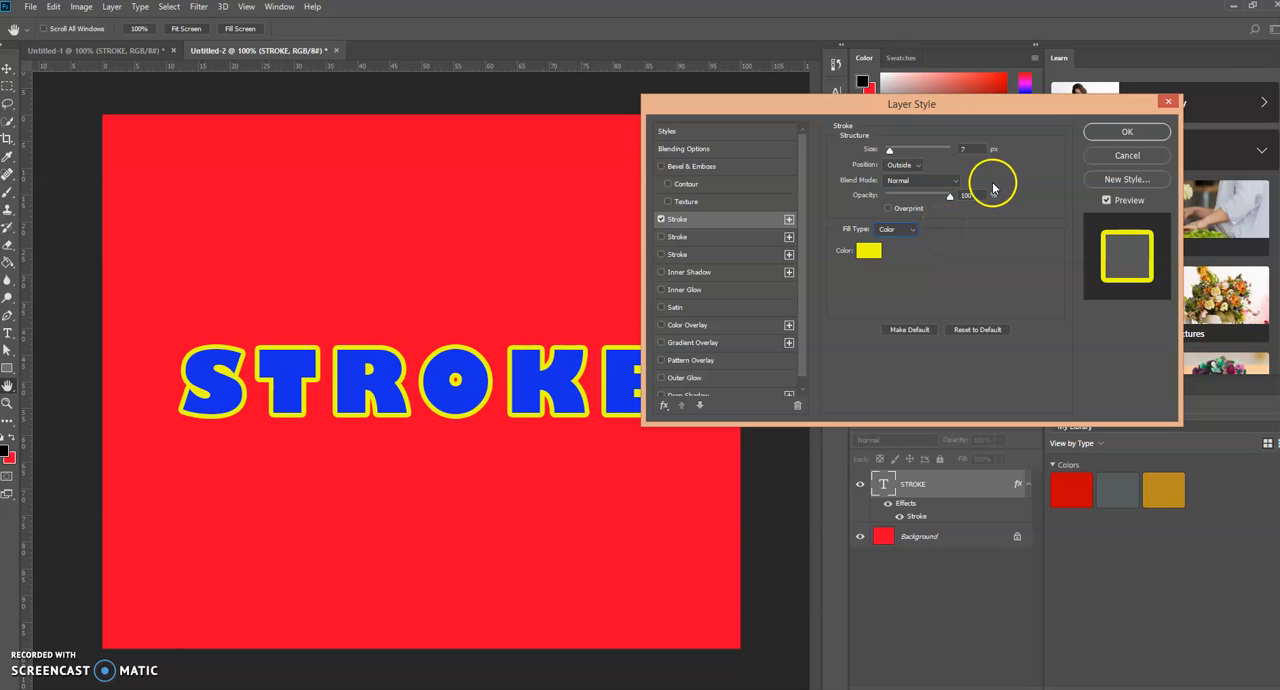
pyautogui.click(1133, 132)
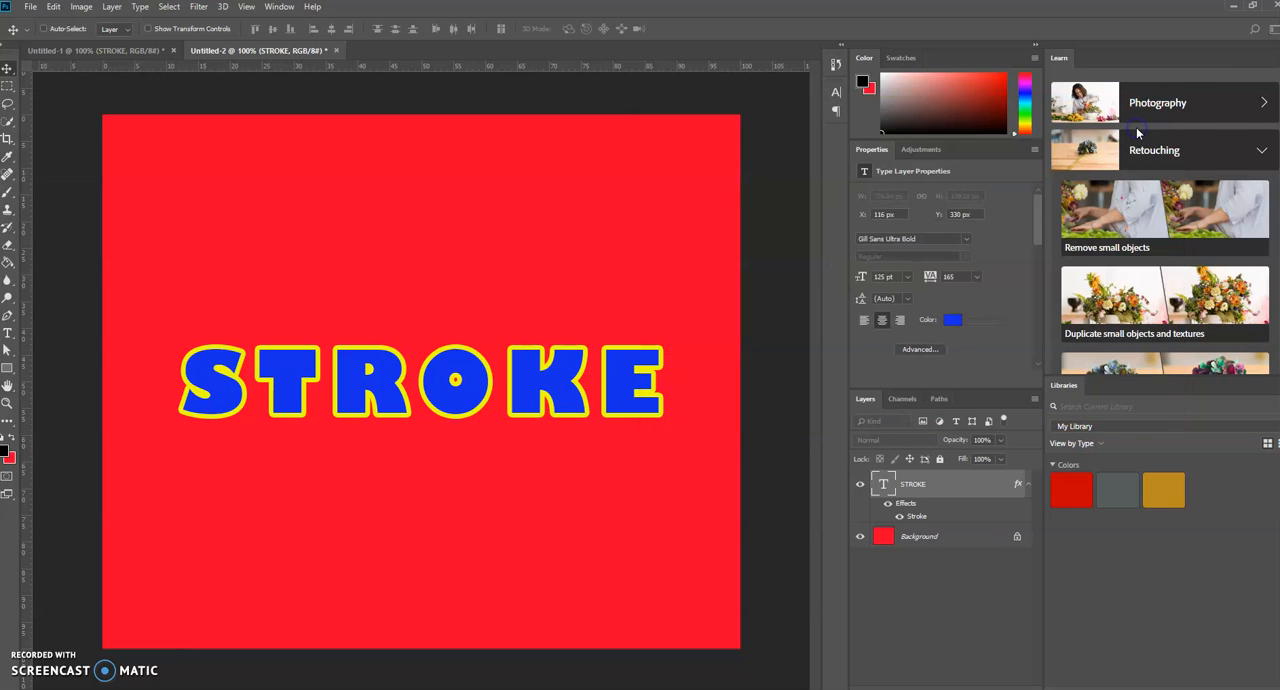
# - Convert the STROKE text layer to a smart object
pyautogui.click(964, 485)
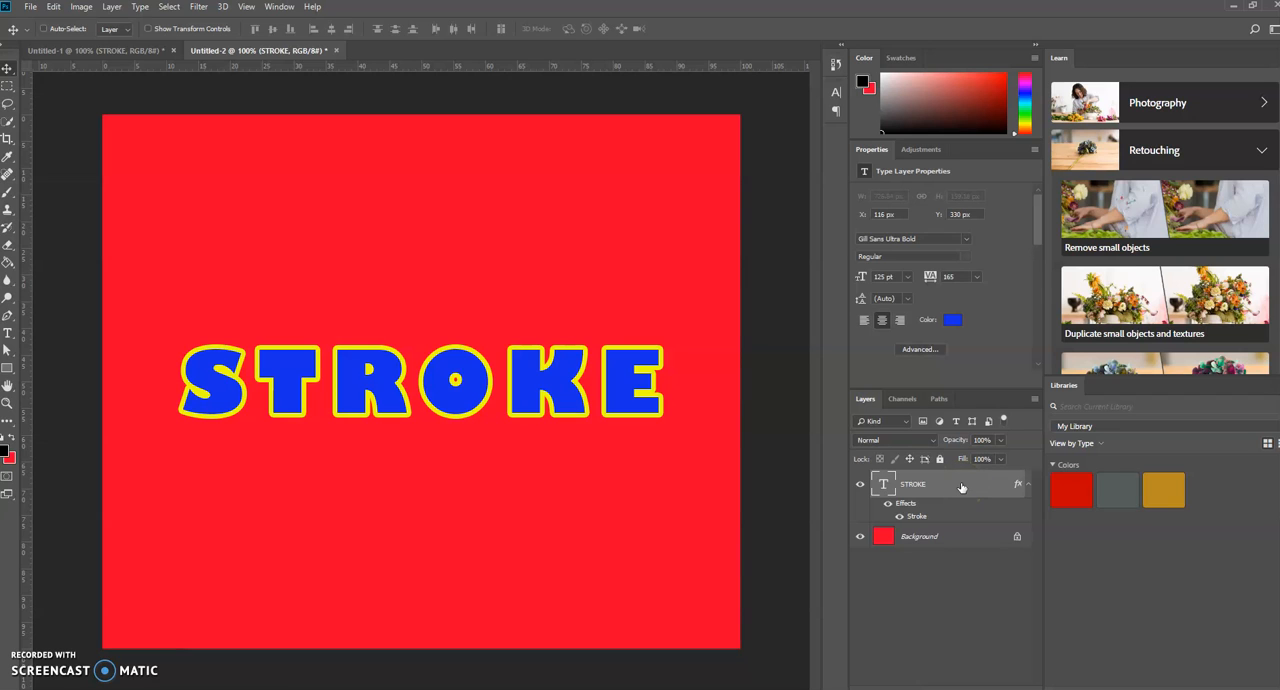
pyautogui.rightClick(962, 487)
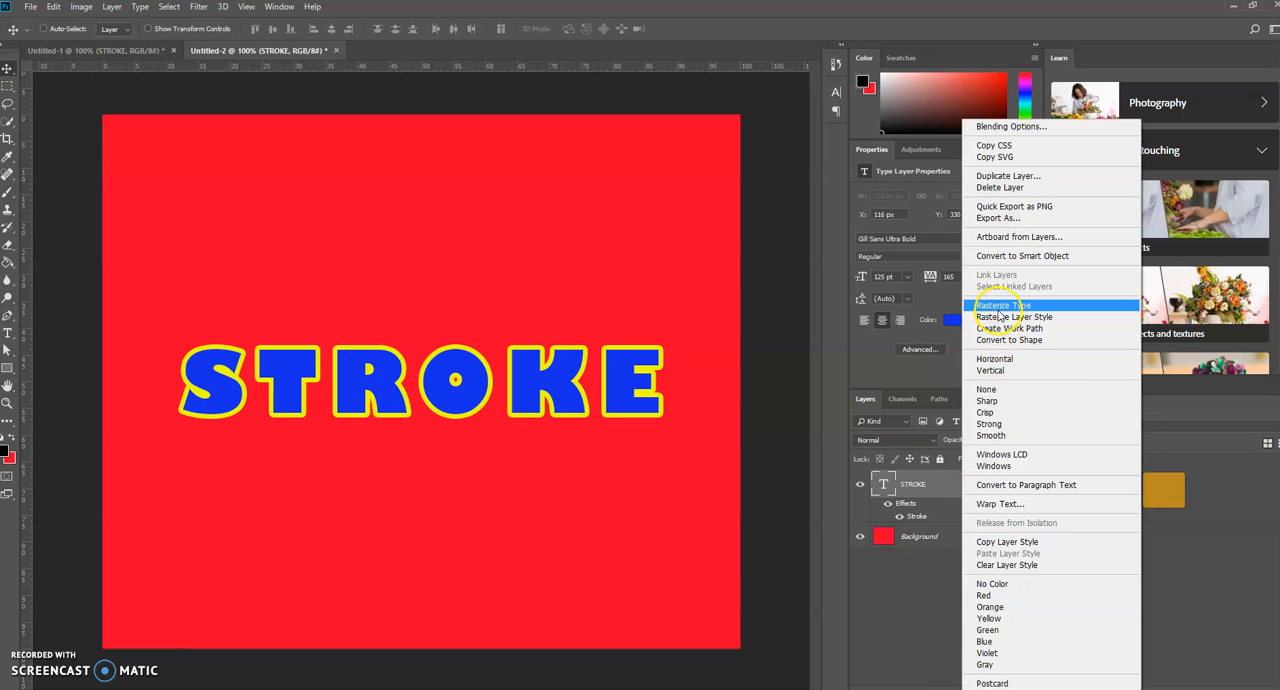
pyautogui.click(1038, 258)
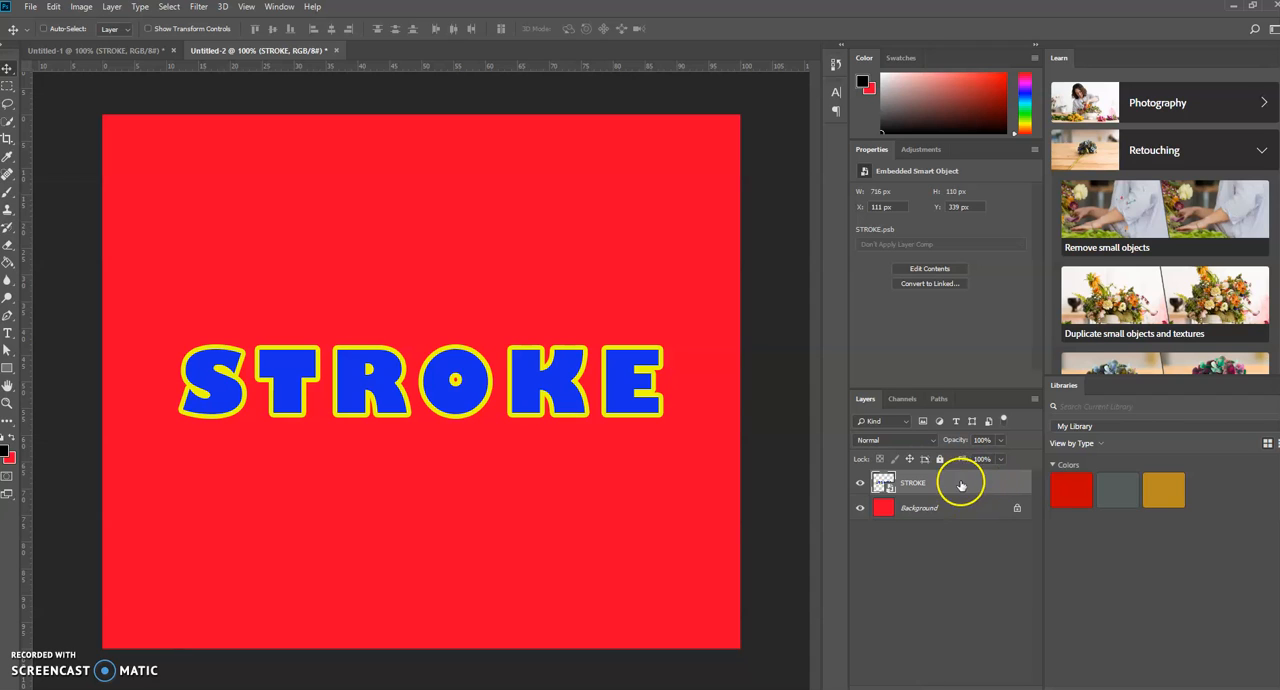
# - Add a Stroke effect to the STROKE smart object and set its colour to white (#fefefe)
pyautogui.doubleClick(977, 482)
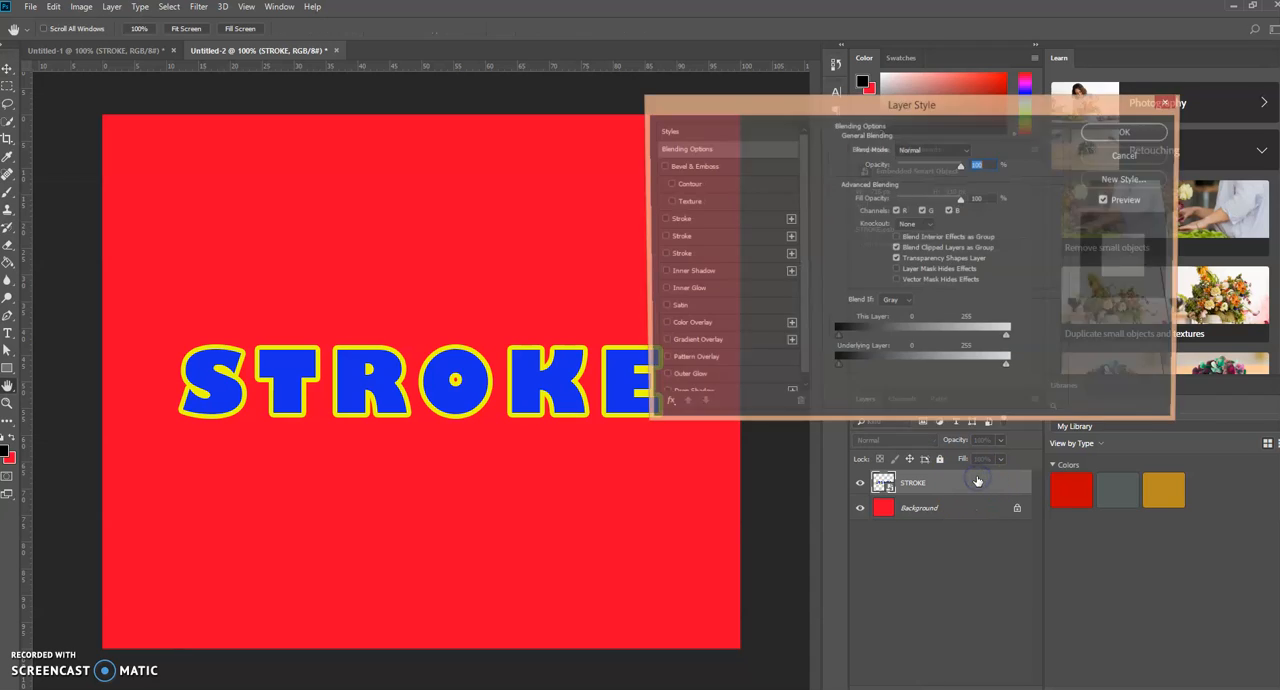
pyautogui.click(745, 219)
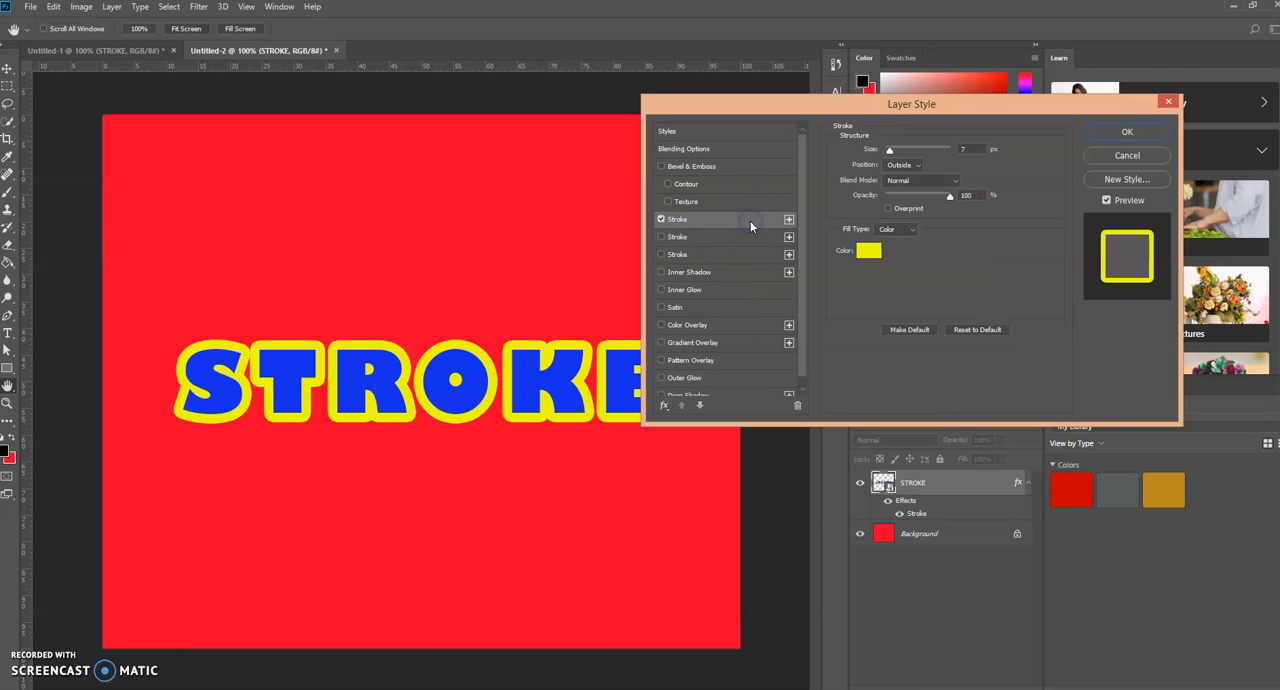
pyautogui.click(871, 256)
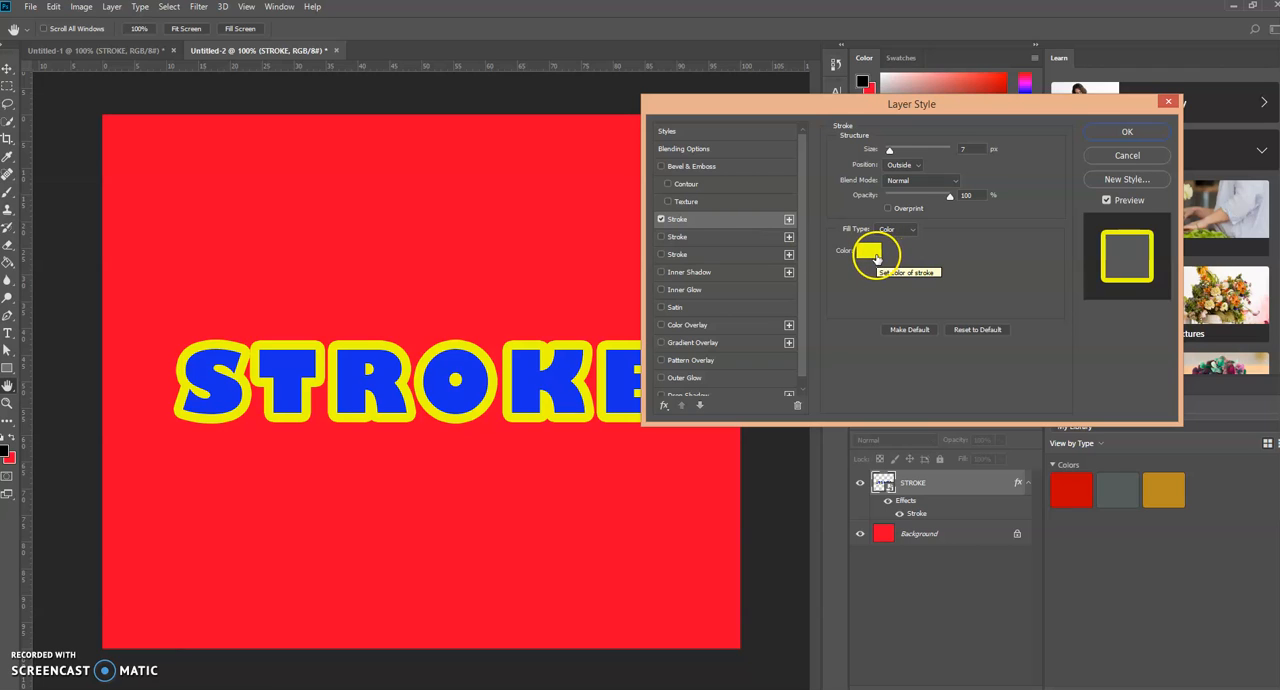
pyautogui.click(869, 252)
pyautogui.moveTo(930, 265); pyautogui.dragTo(758, 260)
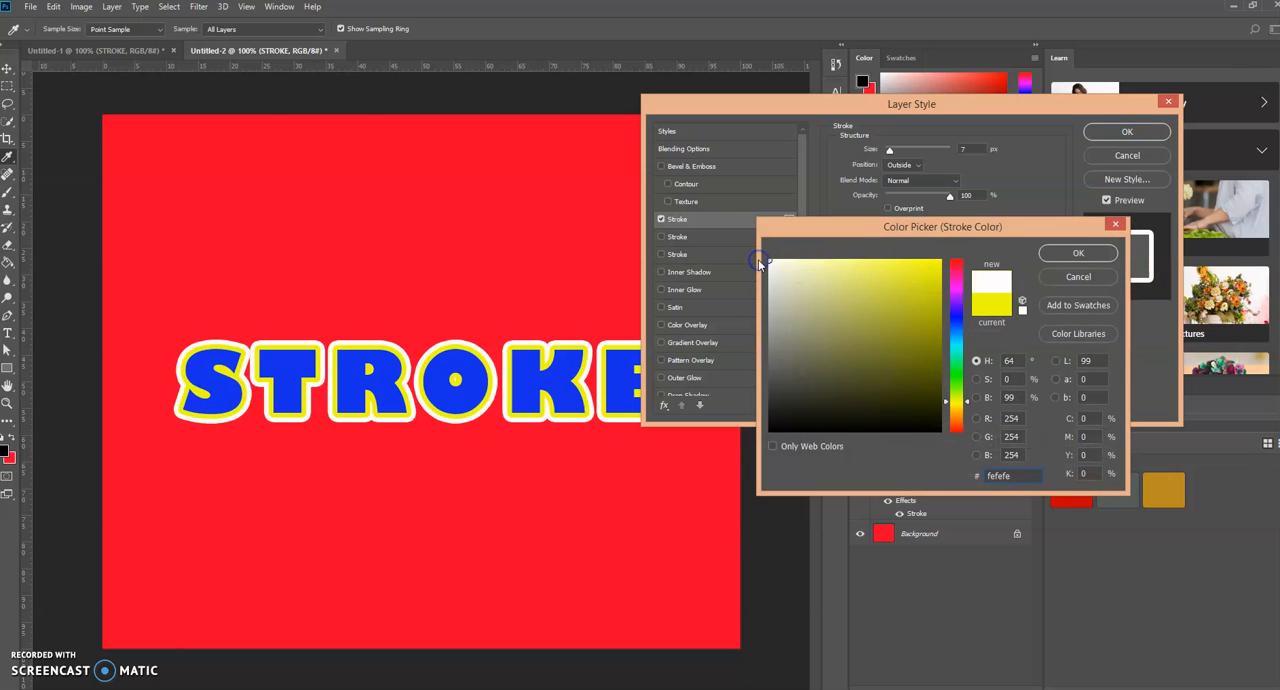
pyautogui.click(1075, 253)
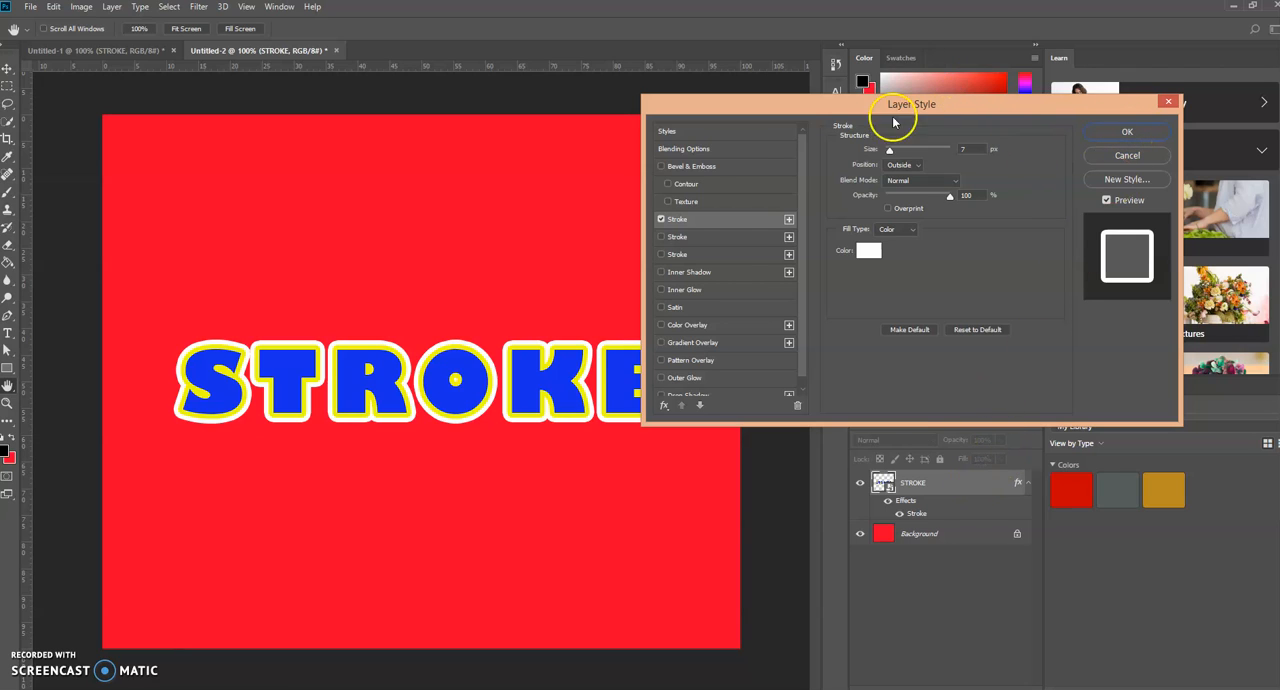
# - Add a second stroke to the STROKE smart object in black at 13 px, positioned outside, and apply the layer style
pyautogui.click(747, 239)
pyautogui.click(868, 251)
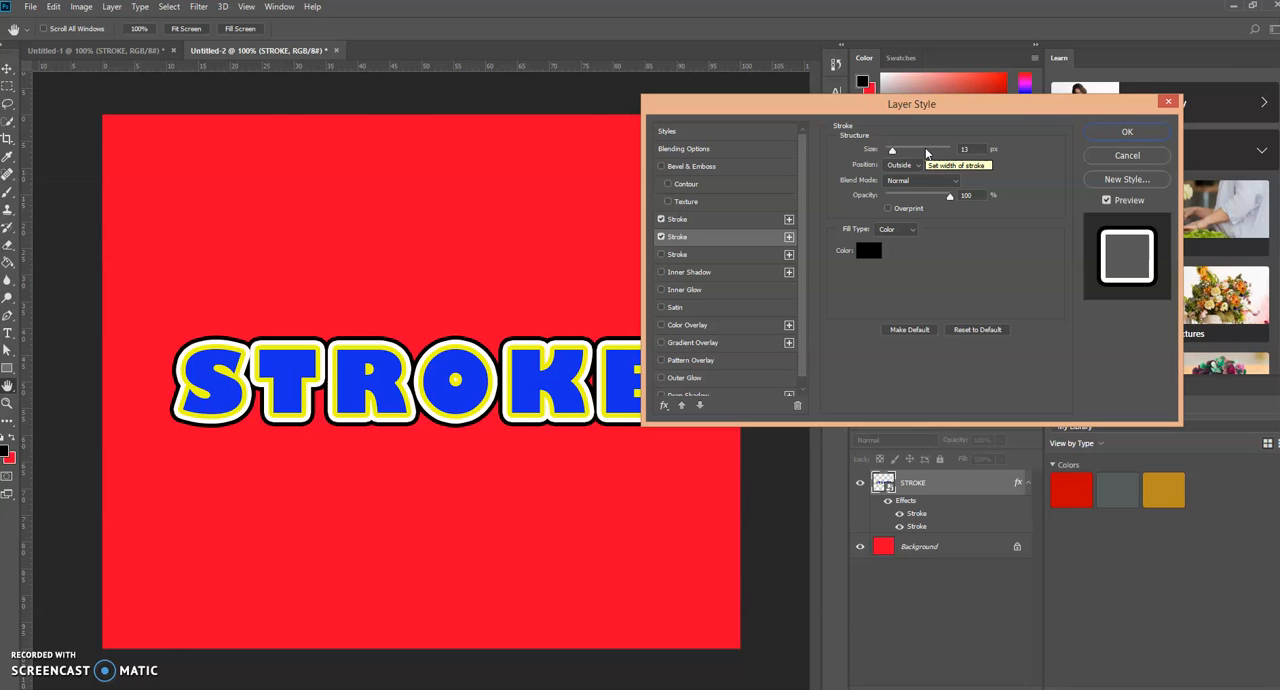
pyautogui.click(1126, 134)
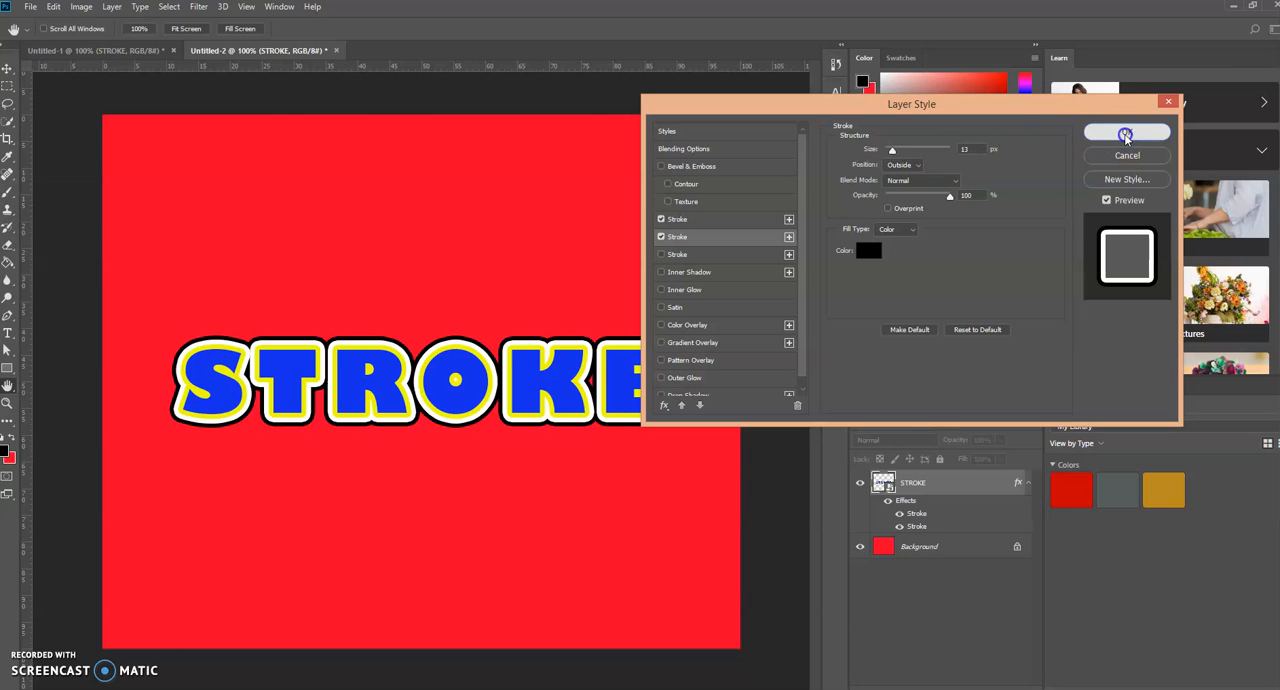